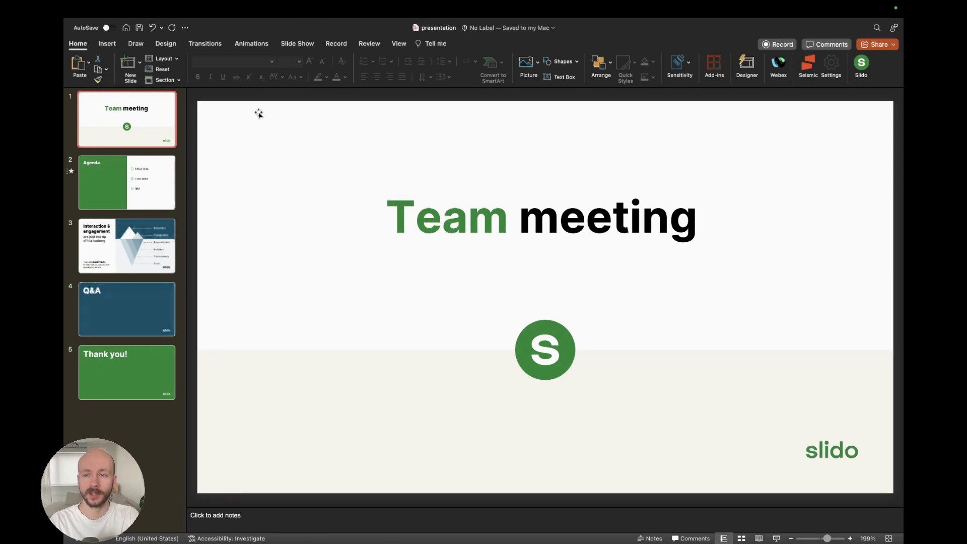
- Open the Slido panel from the Home ribbon and create a new Slido for this deck
{"action": "left_click", "coordinate": [861, 66]}
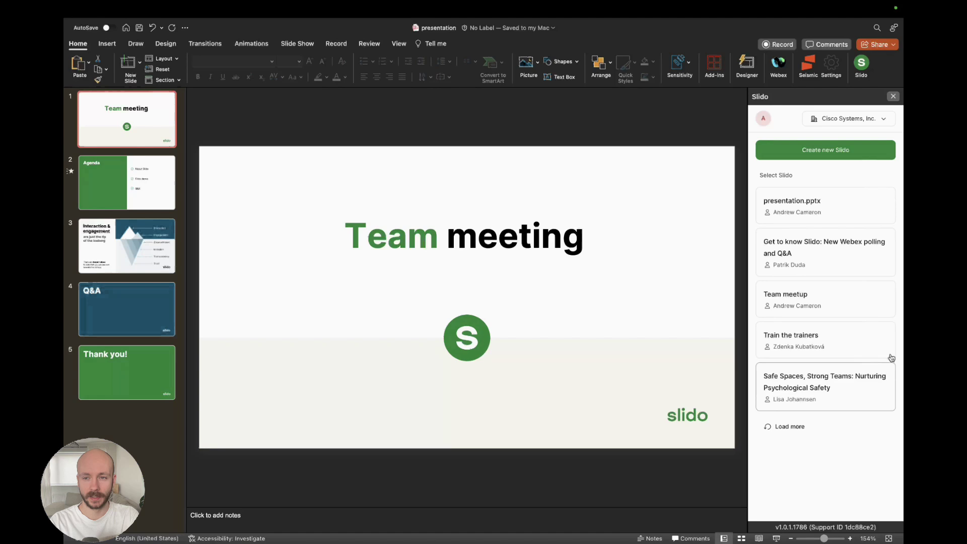
{"action": "left_click", "coordinate": [822, 157]}
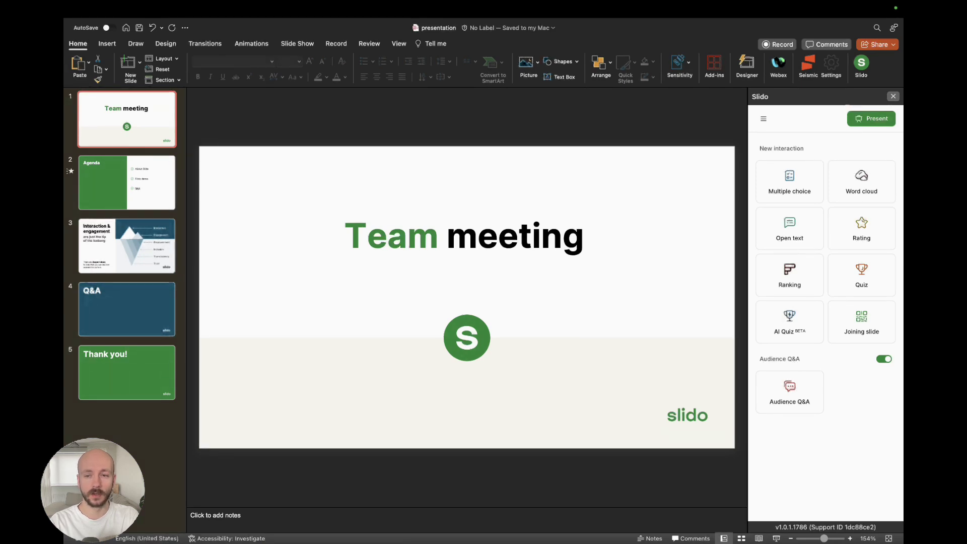
- Make an open-text poll asking 'What is giving you energy today?' with results shown immediately
{"action": "left_click", "coordinate": [806, 239]}
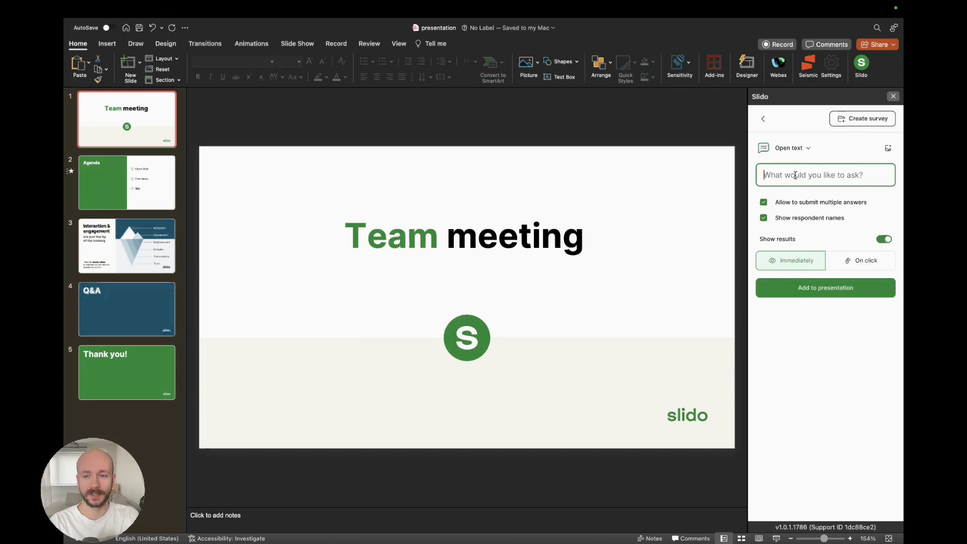
{"action": "type", "text": "What is giving you energy today?"}
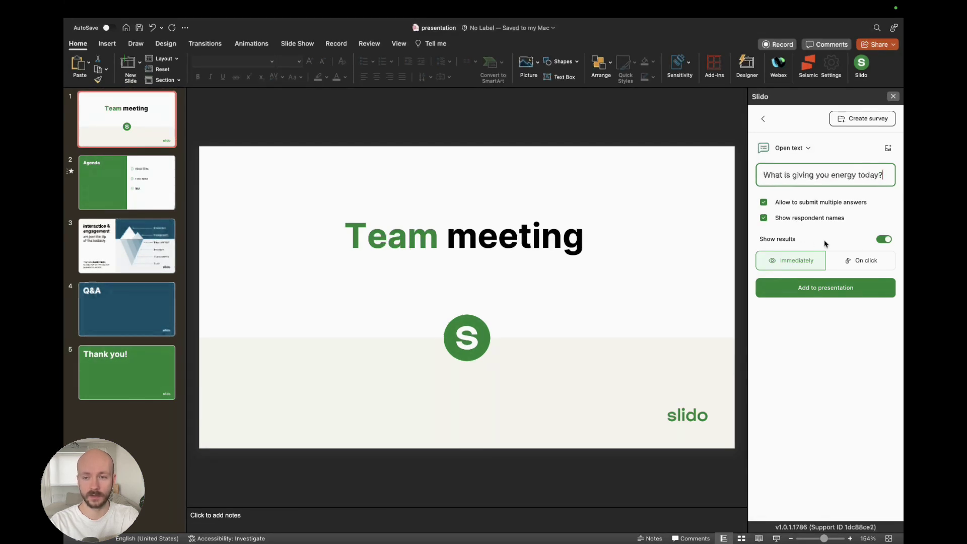
{"action": "left_click", "coordinate": [884, 239]}
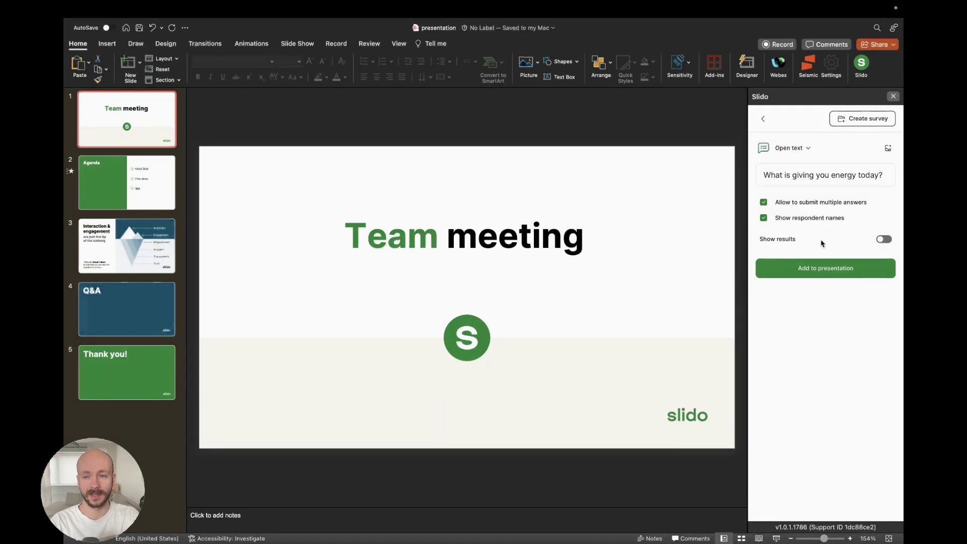
{"action": "left_click", "coordinate": [885, 240]}
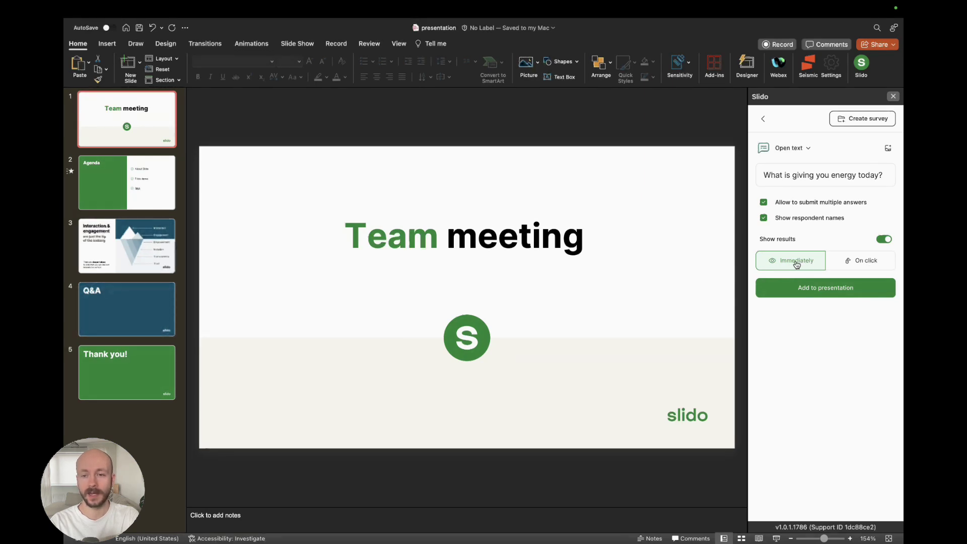
- Add the open-text energy poll to the deck as slide 2
{"action": "left_click", "coordinate": [833, 295]}
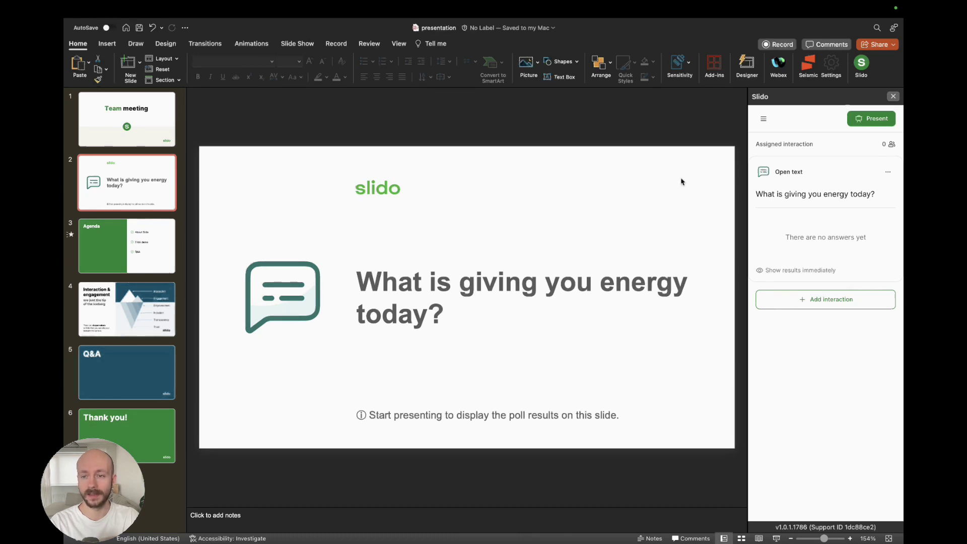
{"action": "left_click", "coordinate": [888, 172]}
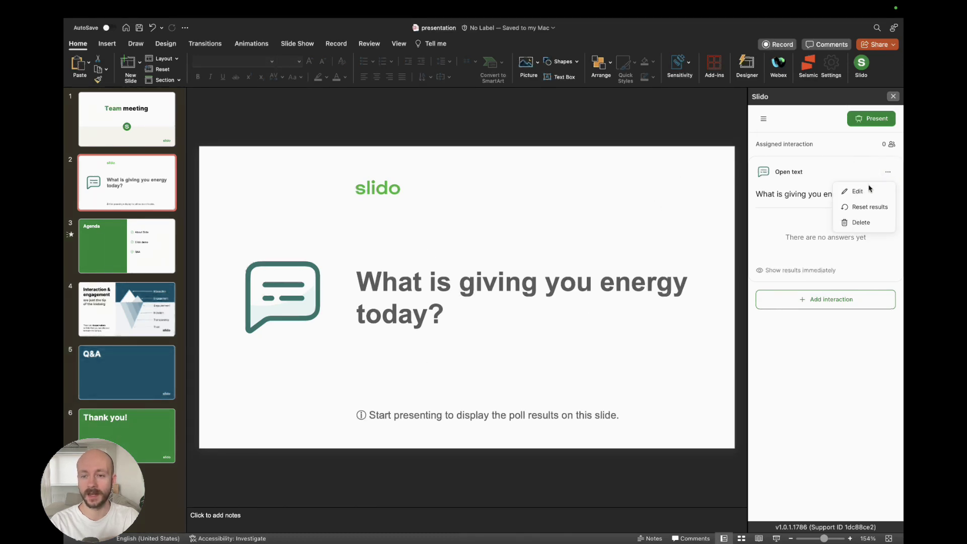
{"action": "left_click", "coordinate": [854, 172]}
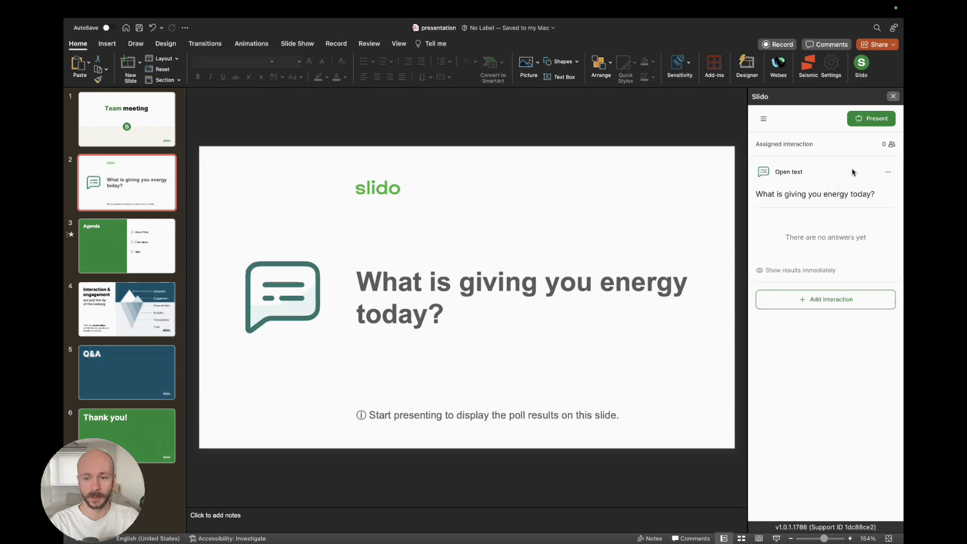
- Insert an Audience Q&A Session slide and drag it to position 6, before the closing slide
{"action": "left_click", "coordinate": [830, 304]}
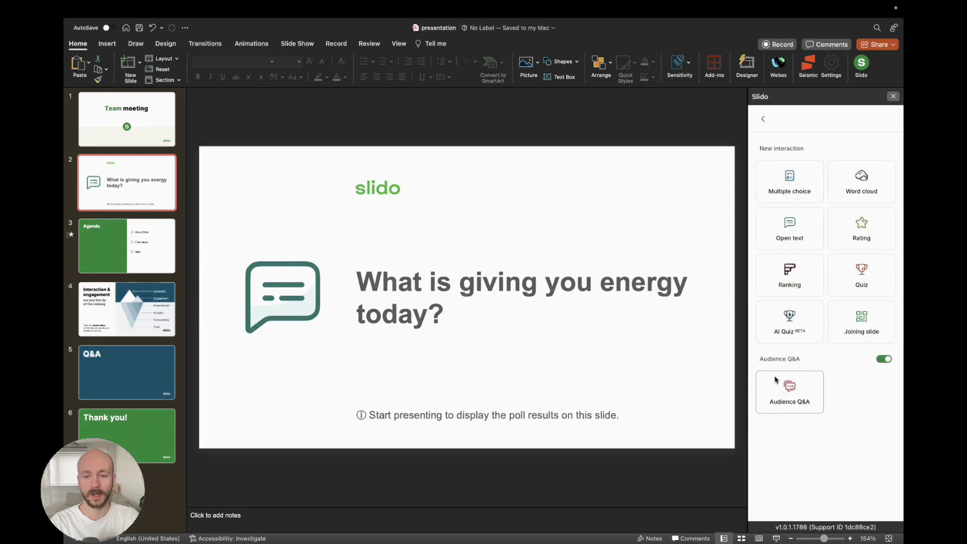
{"action": "left_click", "coordinate": [800, 395]}
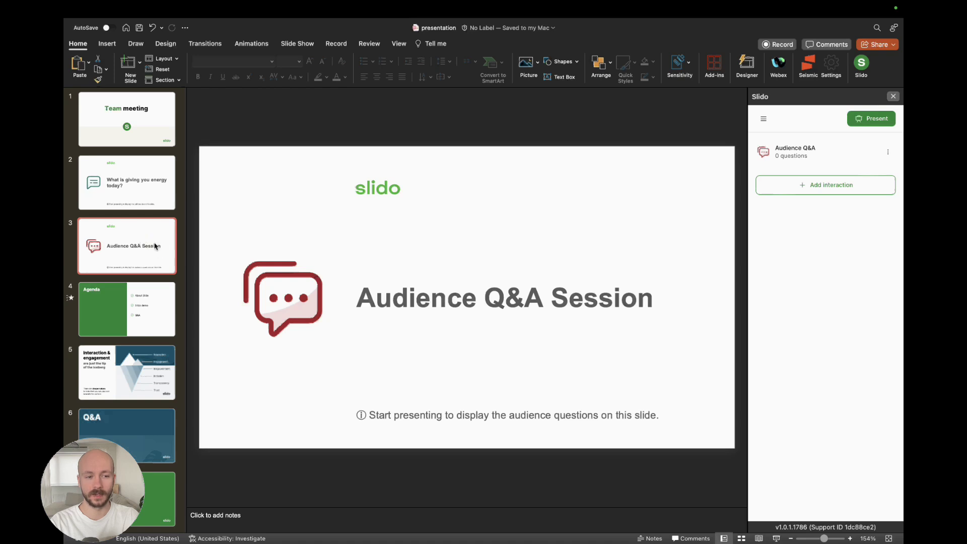
{"action": "left_click_drag", "start_coordinate": [155, 246], "coordinate": [139, 458]}
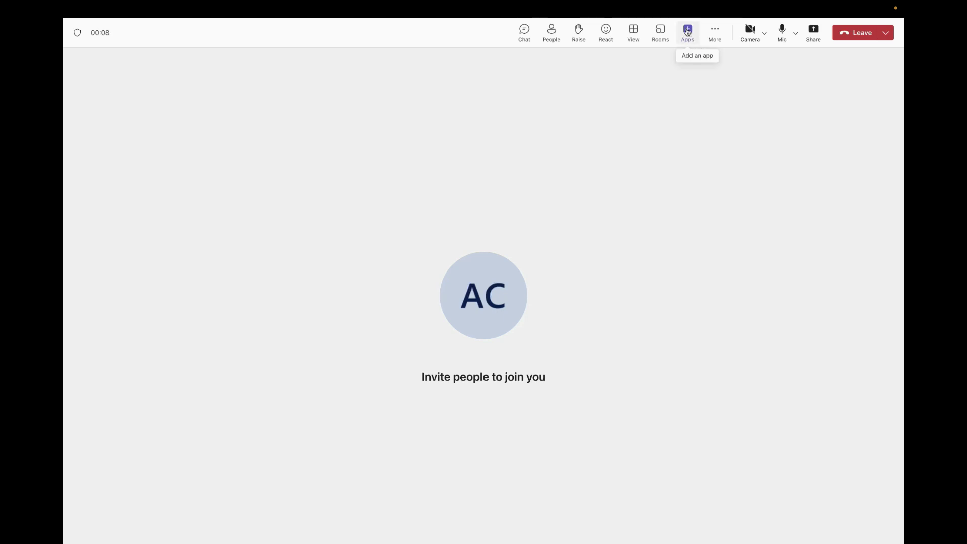
- Add the Slido app to the Teams meeting and save it
{"action": "left_click", "coordinate": [693, 36]}
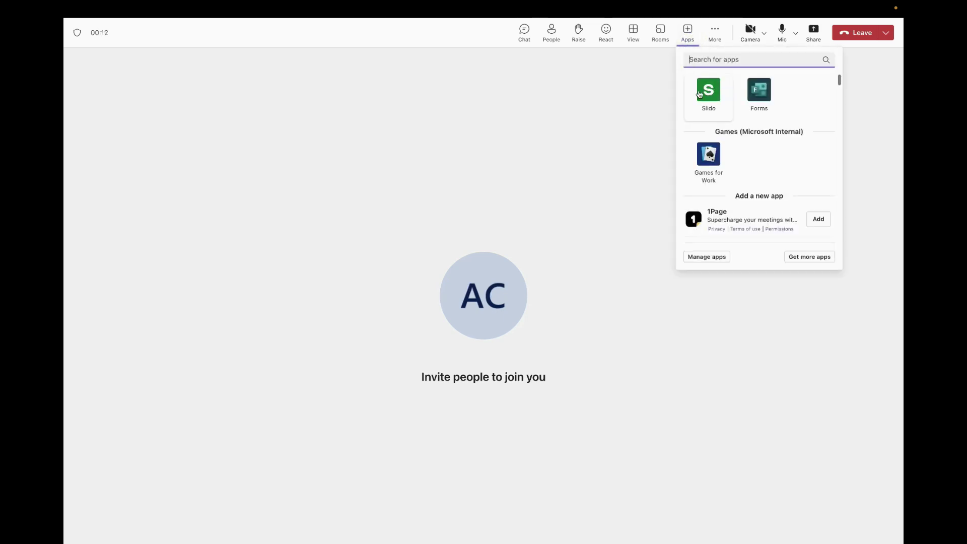
{"action": "left_click", "coordinate": [715, 108]}
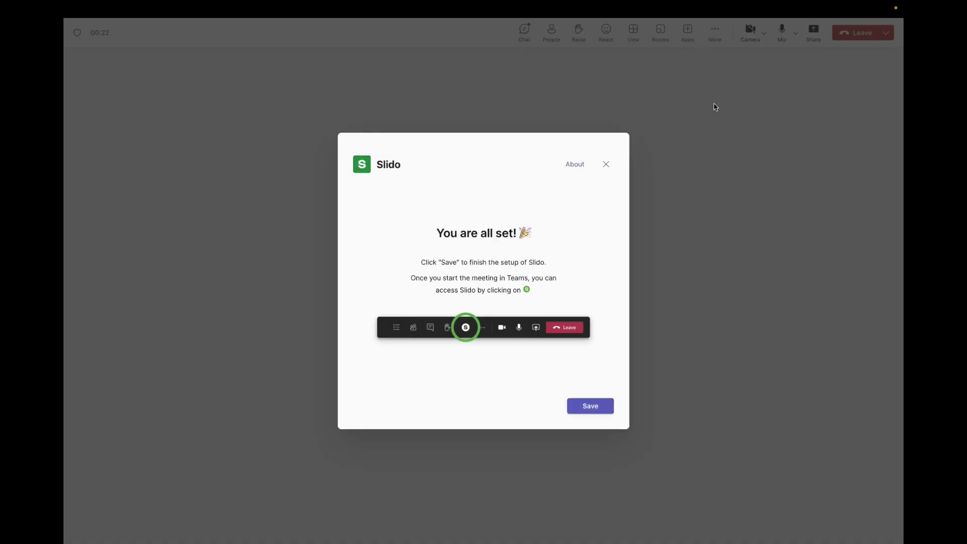
{"action": "left_click", "coordinate": [588, 406]}
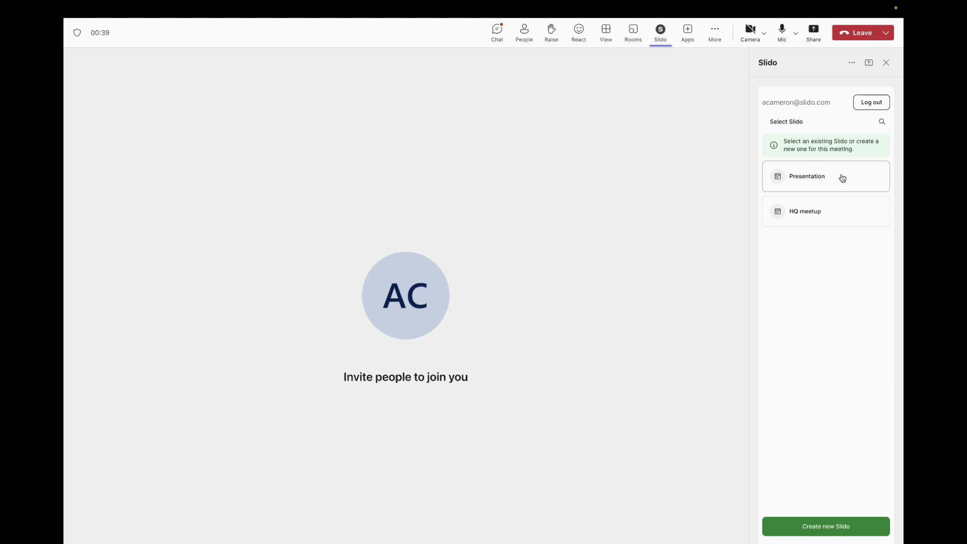
- Select the Presentation Slido in the meeting's Slido panel
{"action": "left_click", "coordinate": [832, 186]}
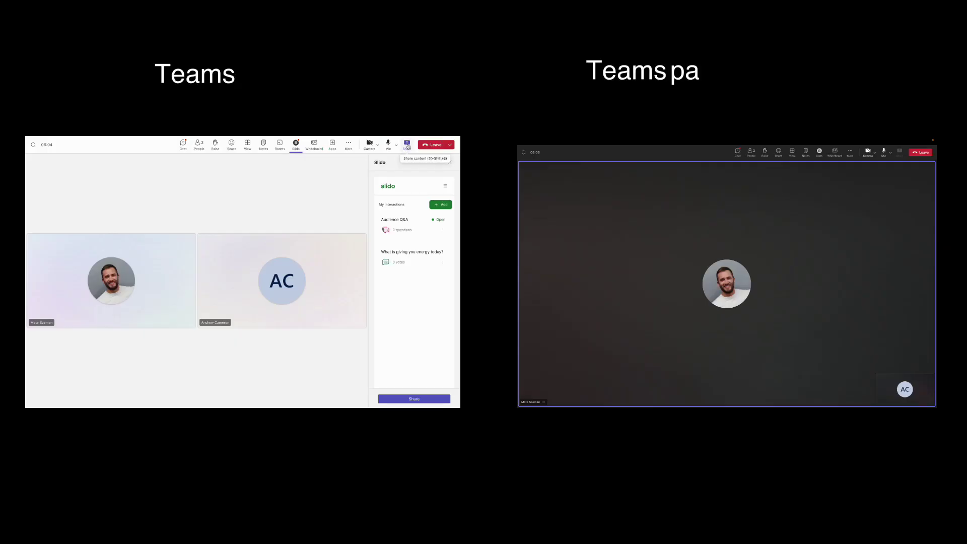
- Share the PowerPoint window, present full screen, and advance to the Slido poll slide
{"action": "left_click", "coordinate": [407, 144]}
{"action": "left_click", "coordinate": [387, 224]}
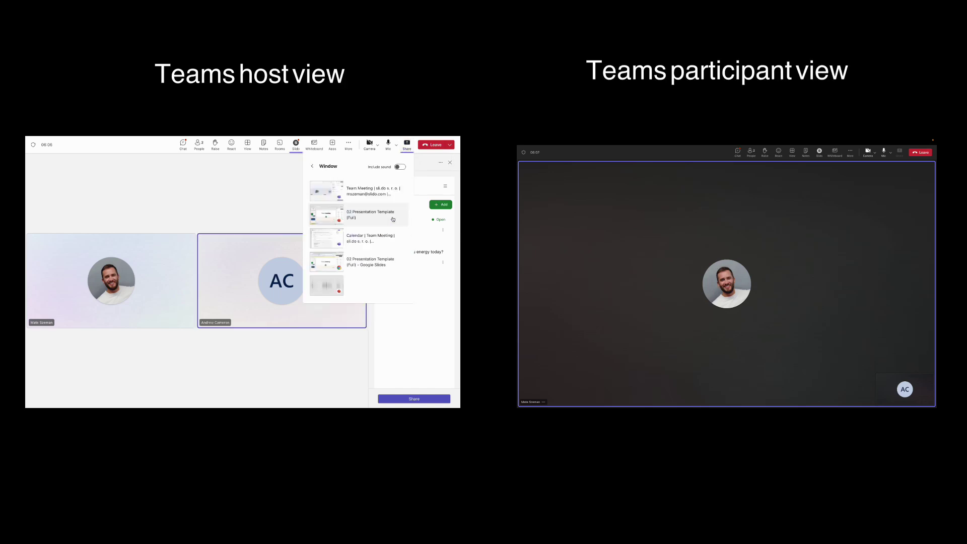
{"action": "left_click", "coordinate": [369, 218]}
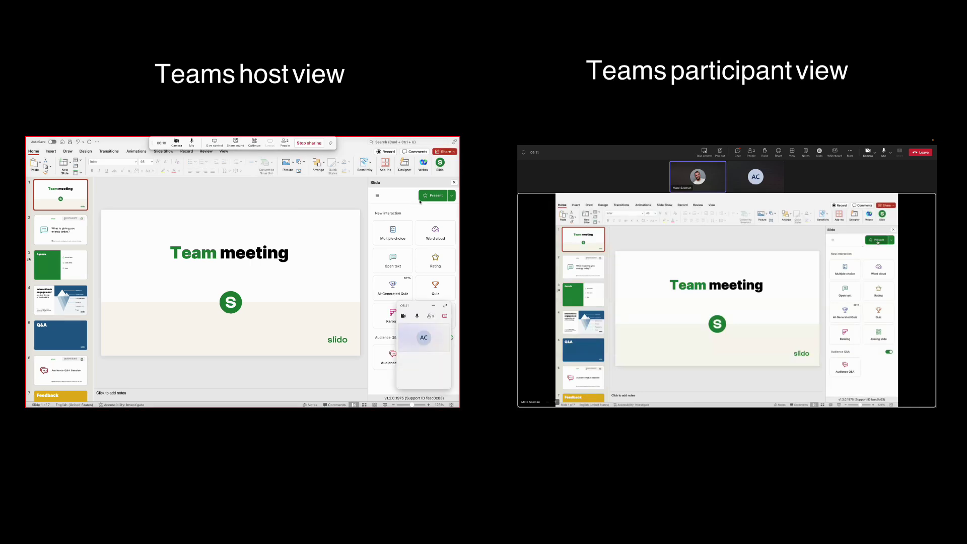
{"action": "left_click", "coordinate": [436, 197]}
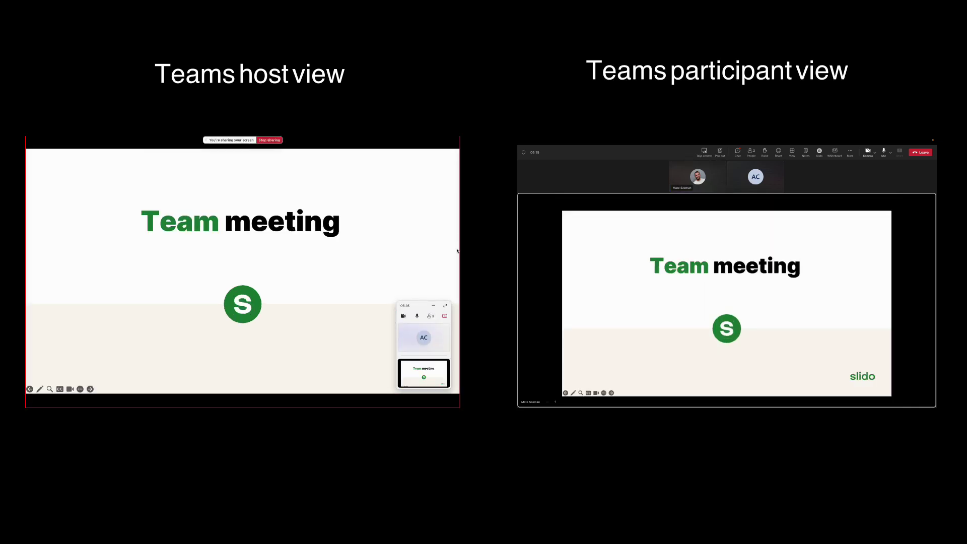
{"action": "key", "text": "Right"}
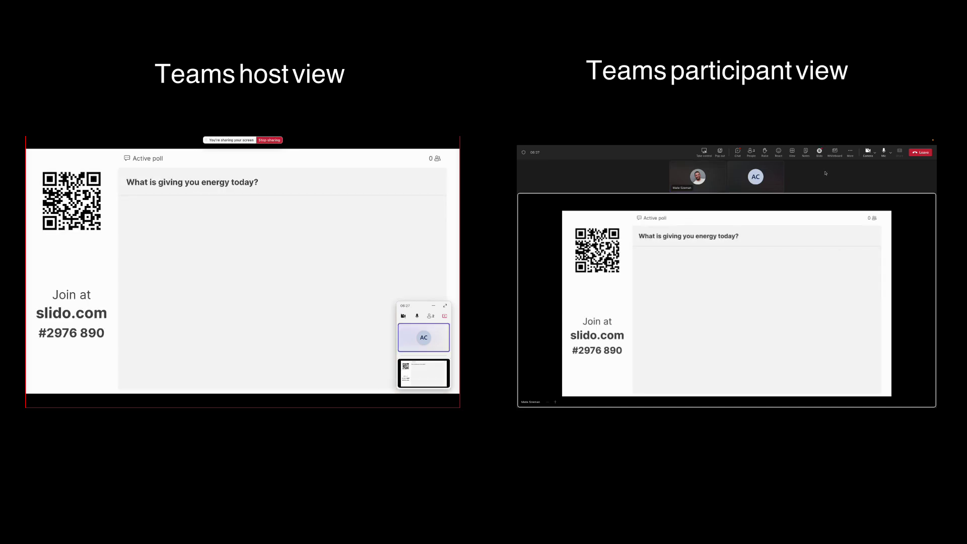
- As the participant, answer 'Coffee' in the Slido poll, then advance to the Agenda slide
{"action": "left_click", "coordinate": [821, 153]}
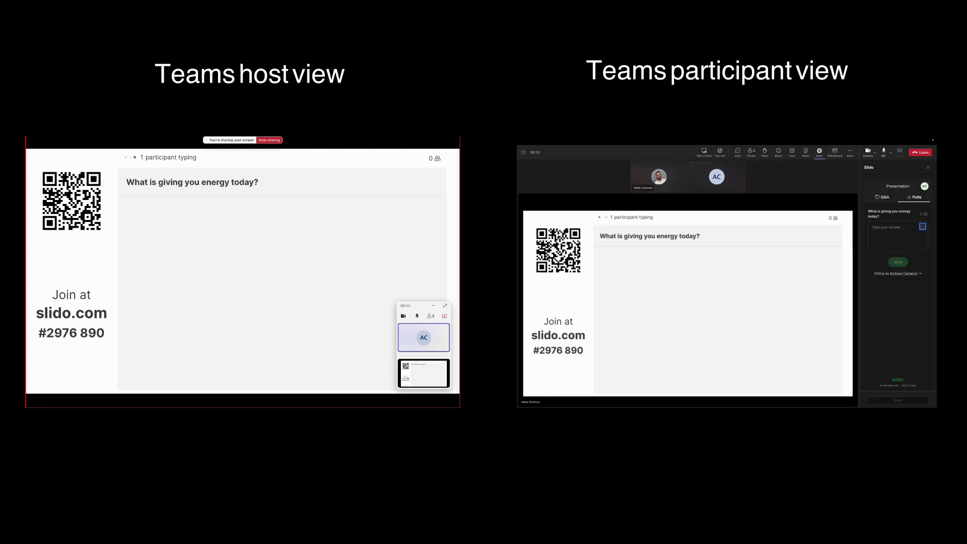
{"action": "type", "text": "Coffee"}
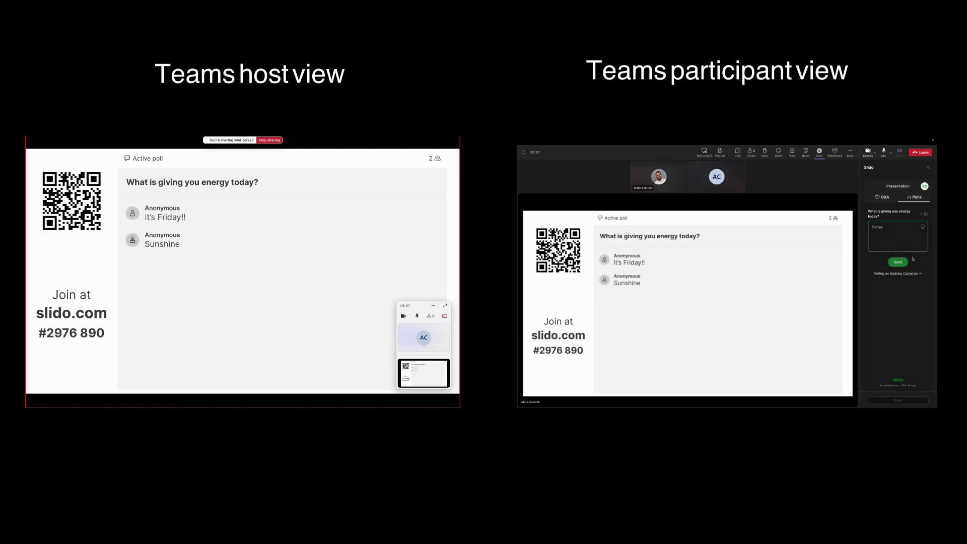
{"action": "left_click", "coordinate": [902, 262]}
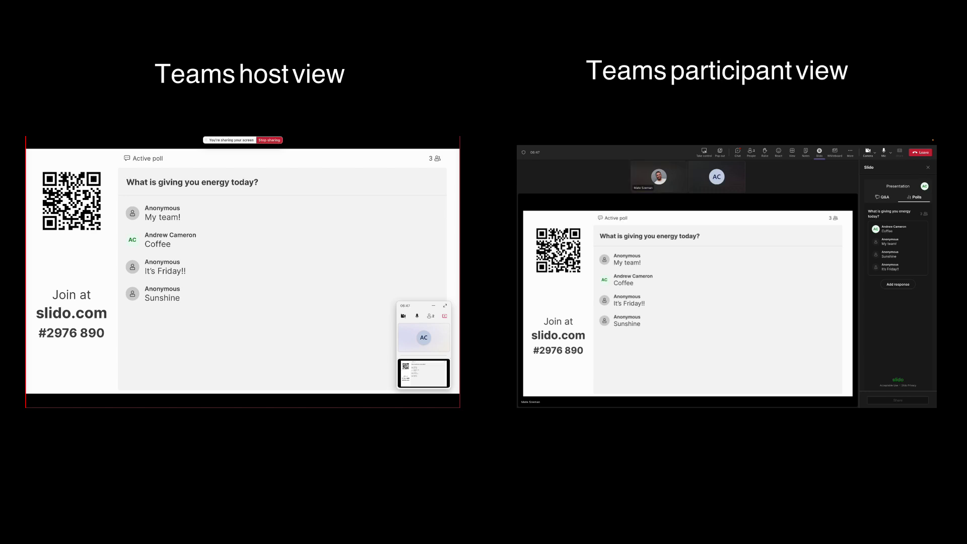
{"action": "key", "text": "Right"}
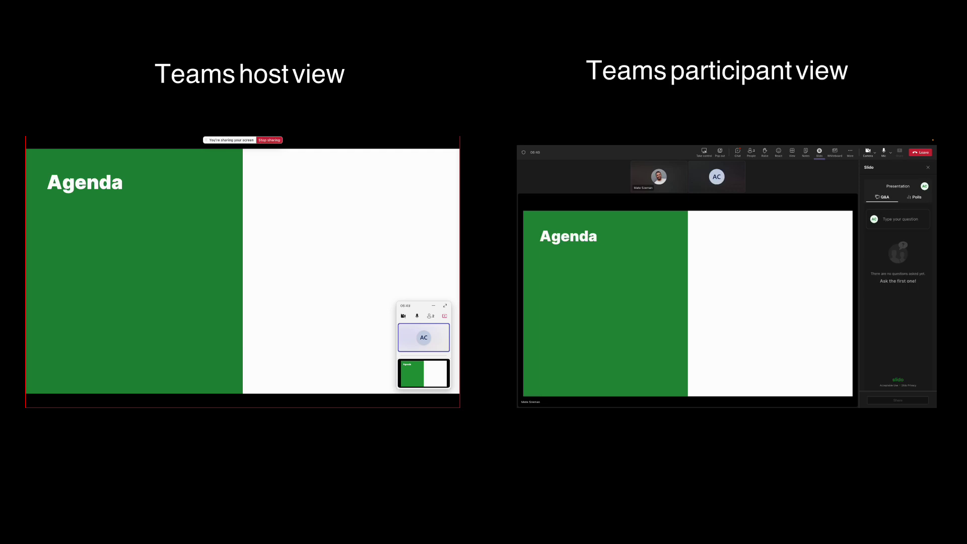
- Advance to the Slido Q&A slide and, as the participant, post 'Can we go over our OKRs again?' under own name
{"action": "key", "text": "Right"}
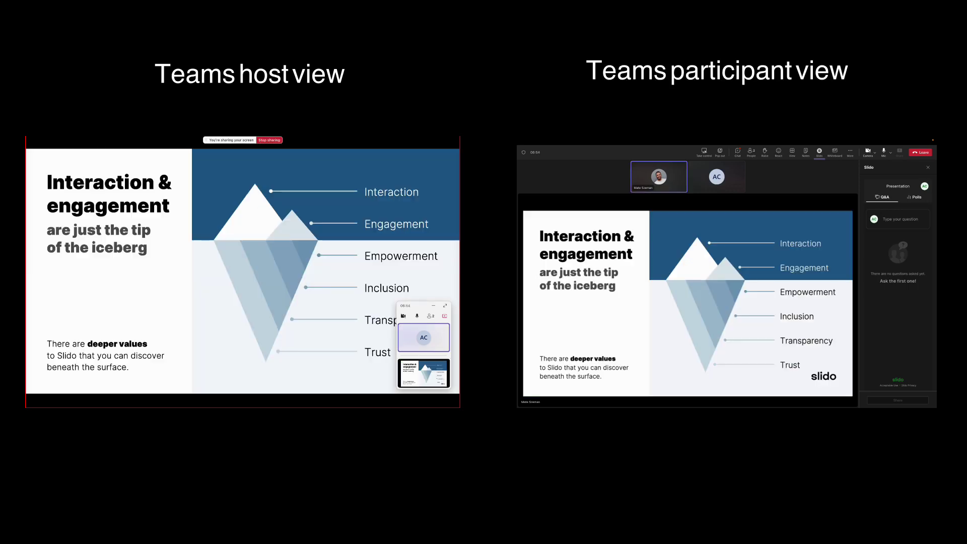
{"action": "key", "text": "Right"}
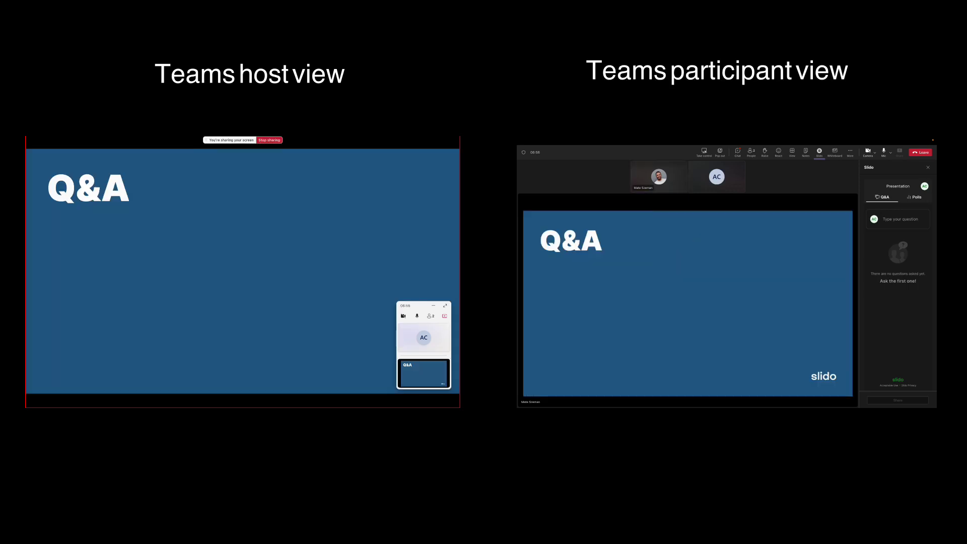
{"action": "key", "text": "Right"}
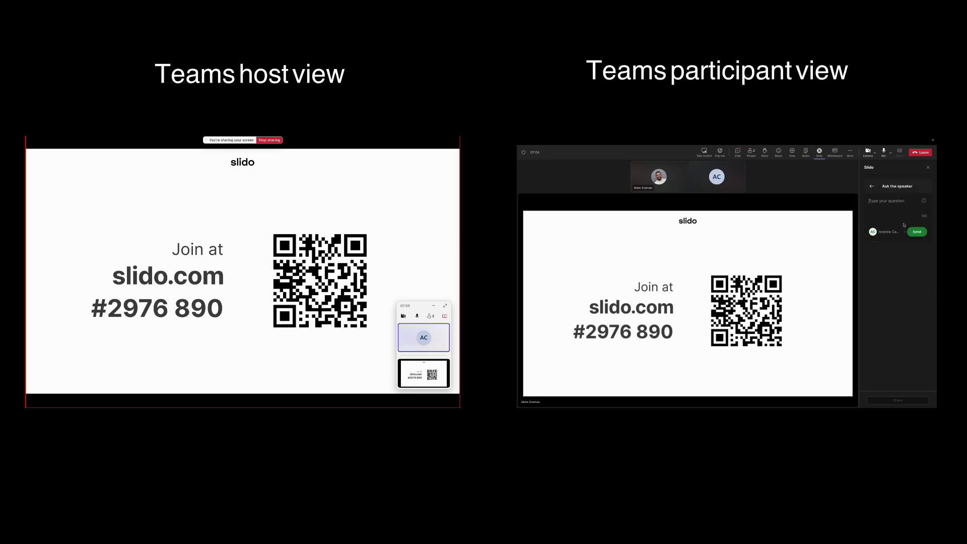
{"action": "type", "text": "Can we go over our OKRs"}
{"action": "left_click", "coordinate": [916, 234]}
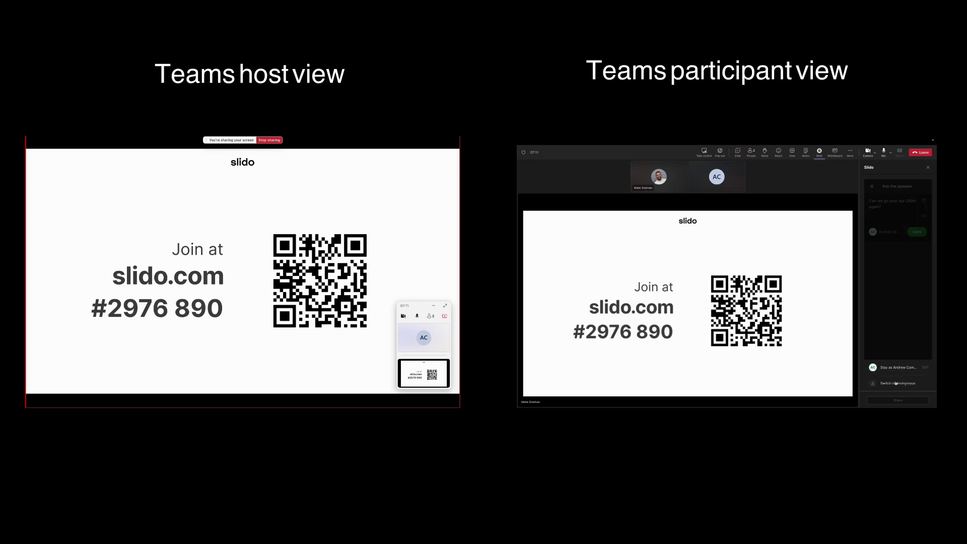
{"action": "left_click", "coordinate": [899, 343]}
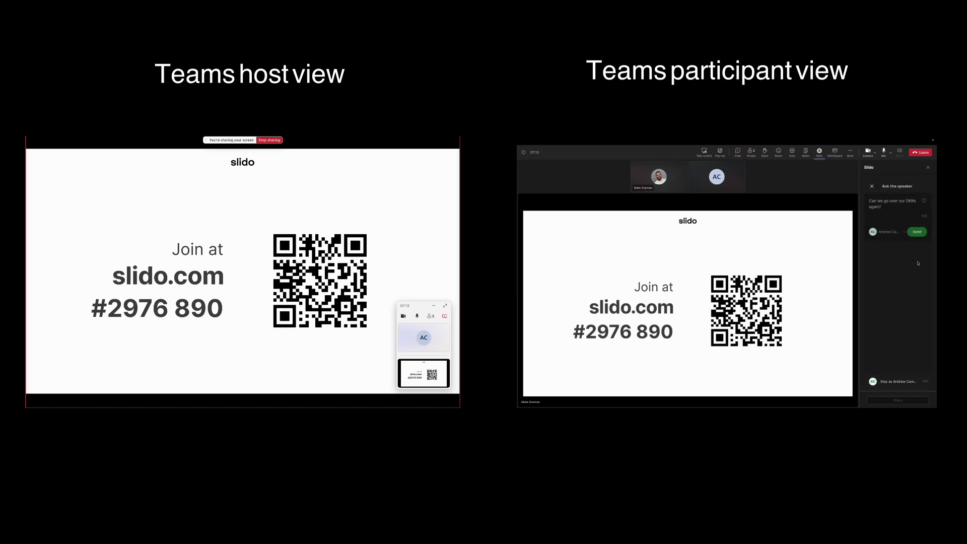
{"action": "left_click", "coordinate": [918, 232]}
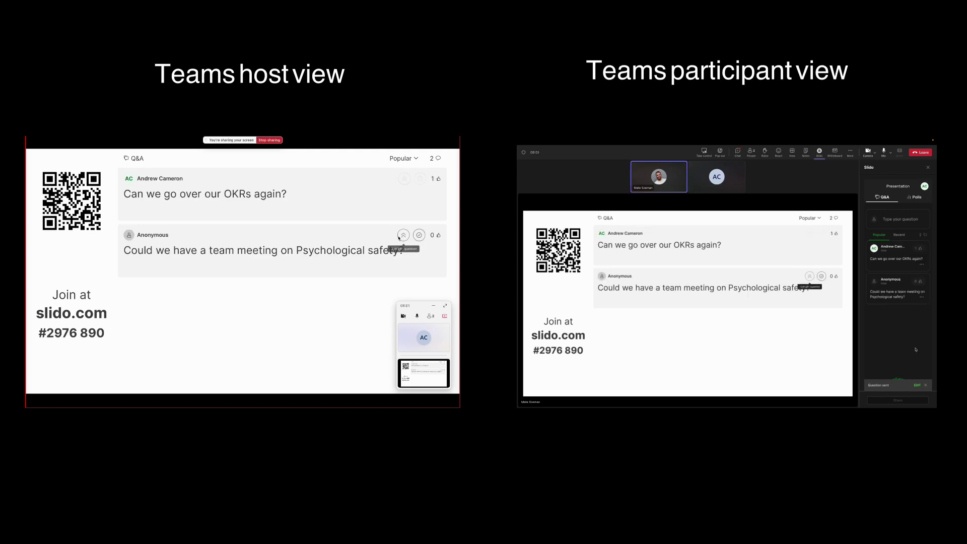
- Highlight and mark answered the Psychological safety question, then highlight the OKRs question
{"action": "left_click", "coordinate": [404, 235]}
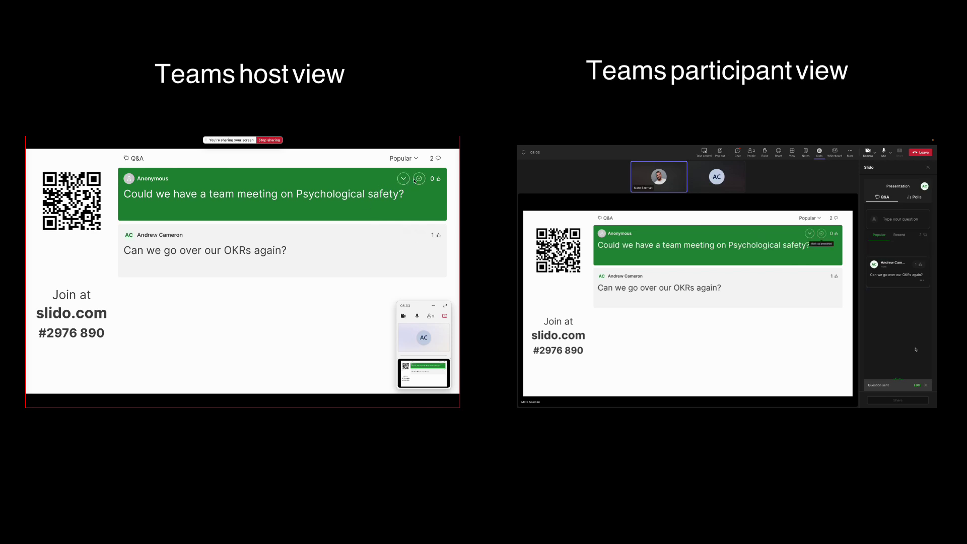
{"action": "left_click", "coordinate": [419, 179]}
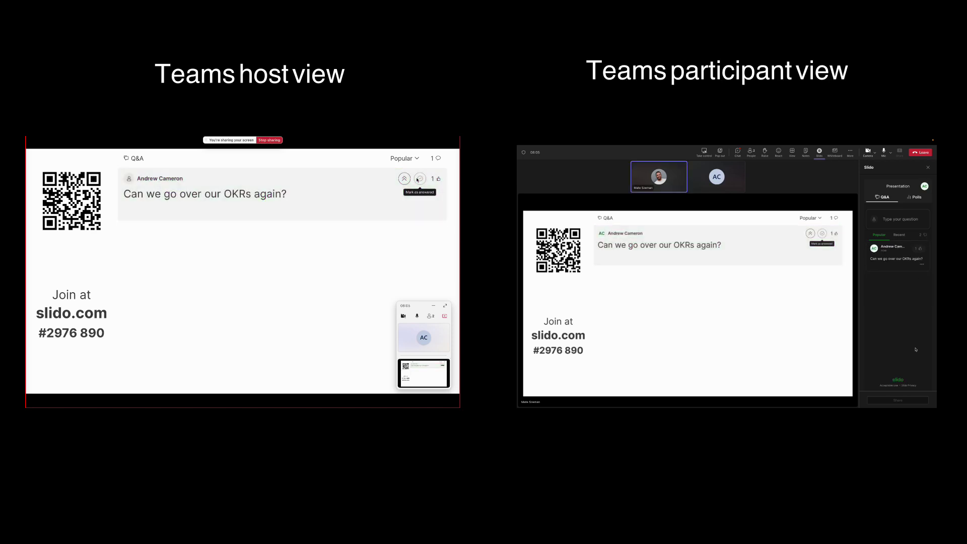
{"action": "left_click", "coordinate": [405, 179]}
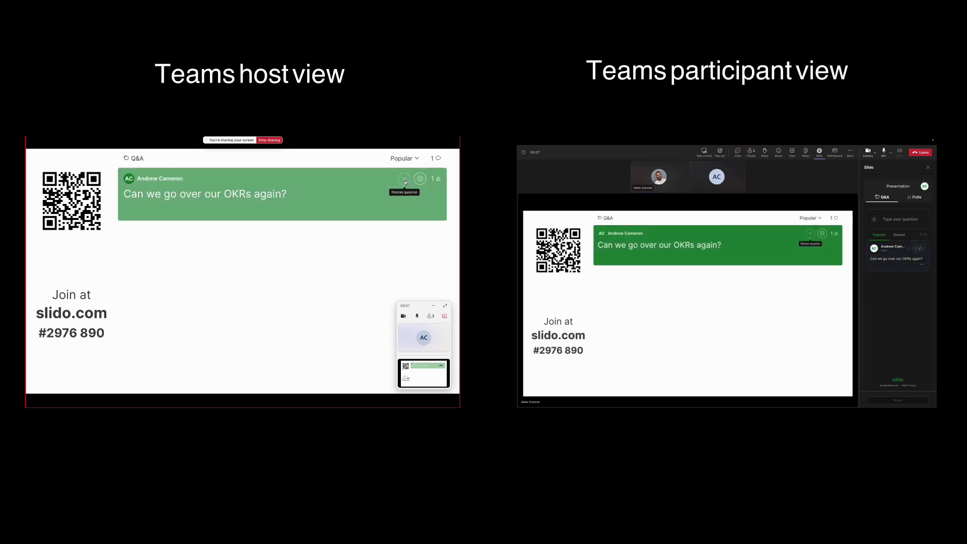